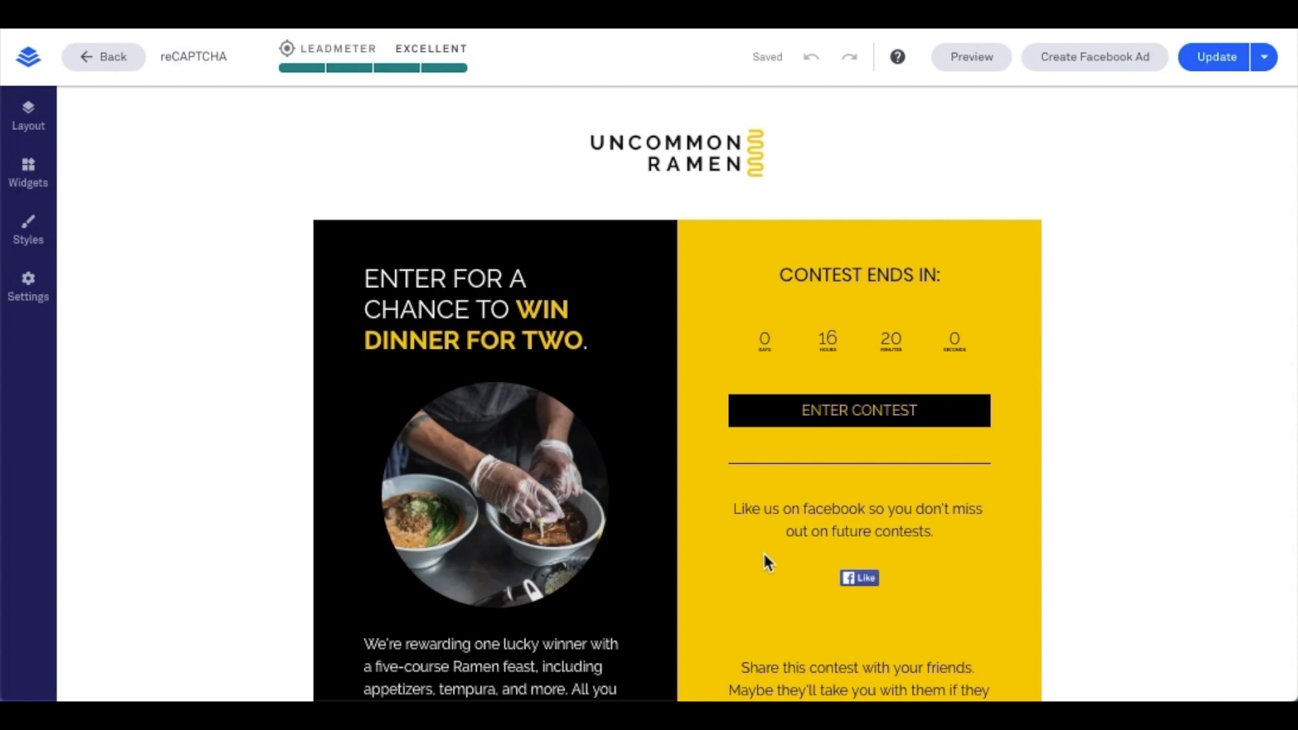
Turn on Spam/Bot protection for the contest pop-up's email form and go to the reCAPTCHA admin console.
mouse_move(818, 405)
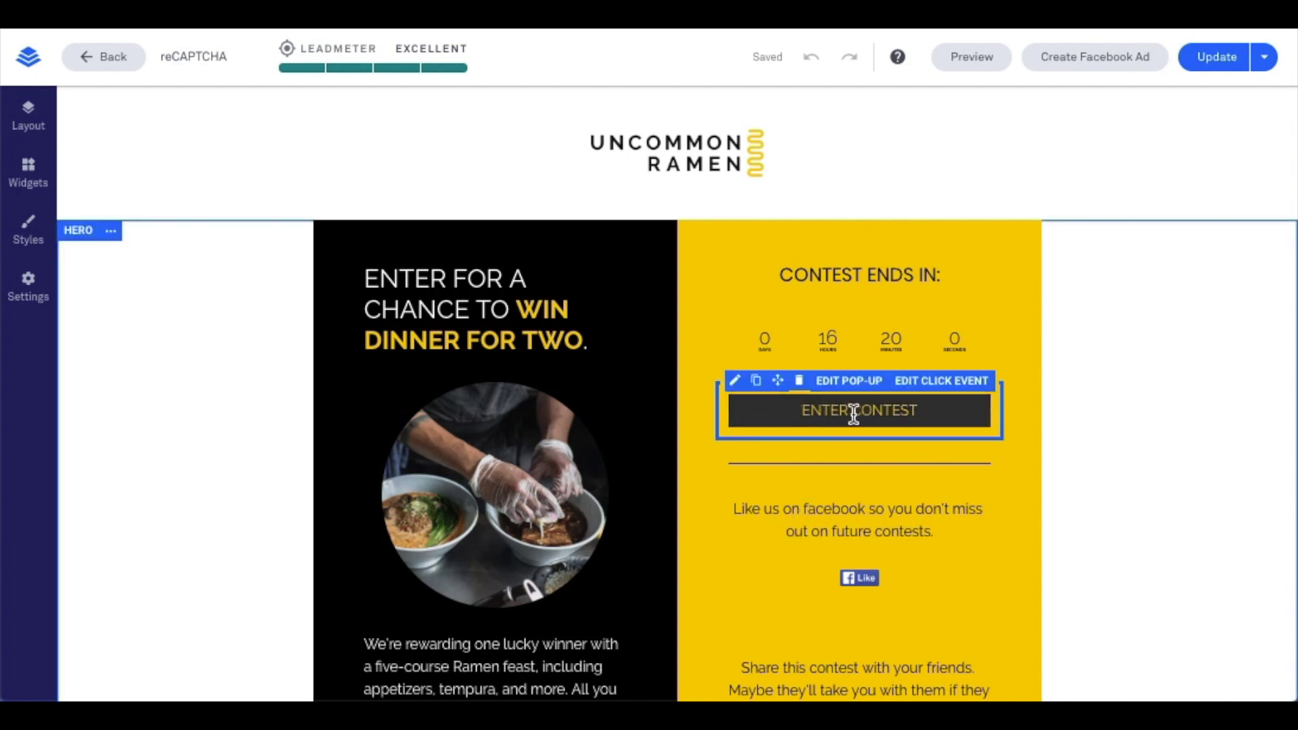
click(856, 382)
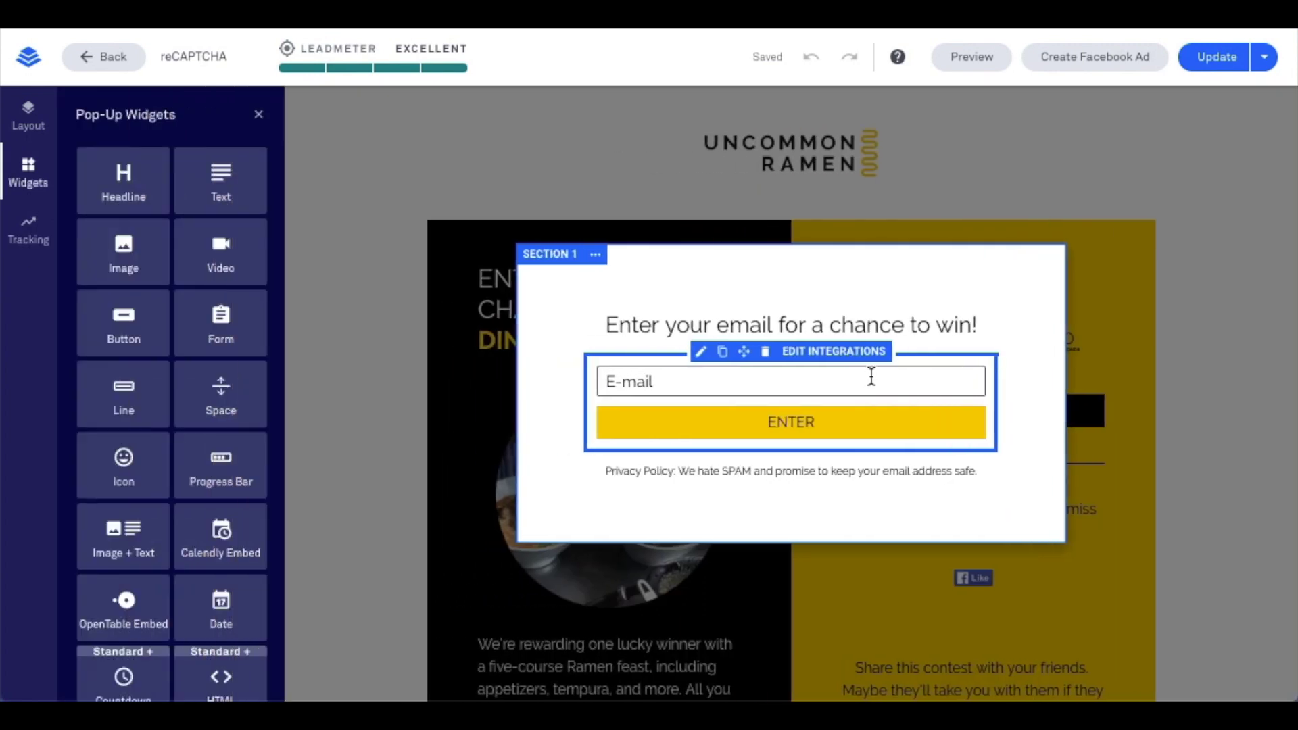
click(831, 358)
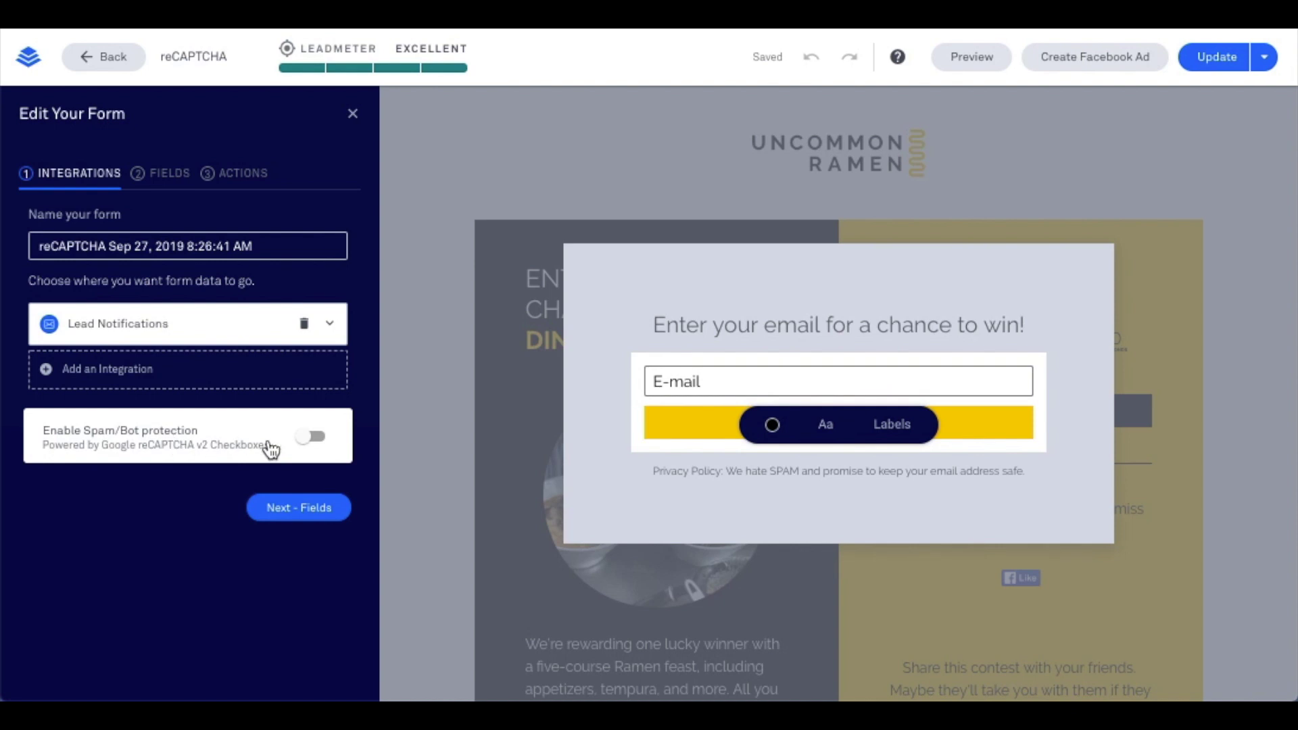
click(312, 436)
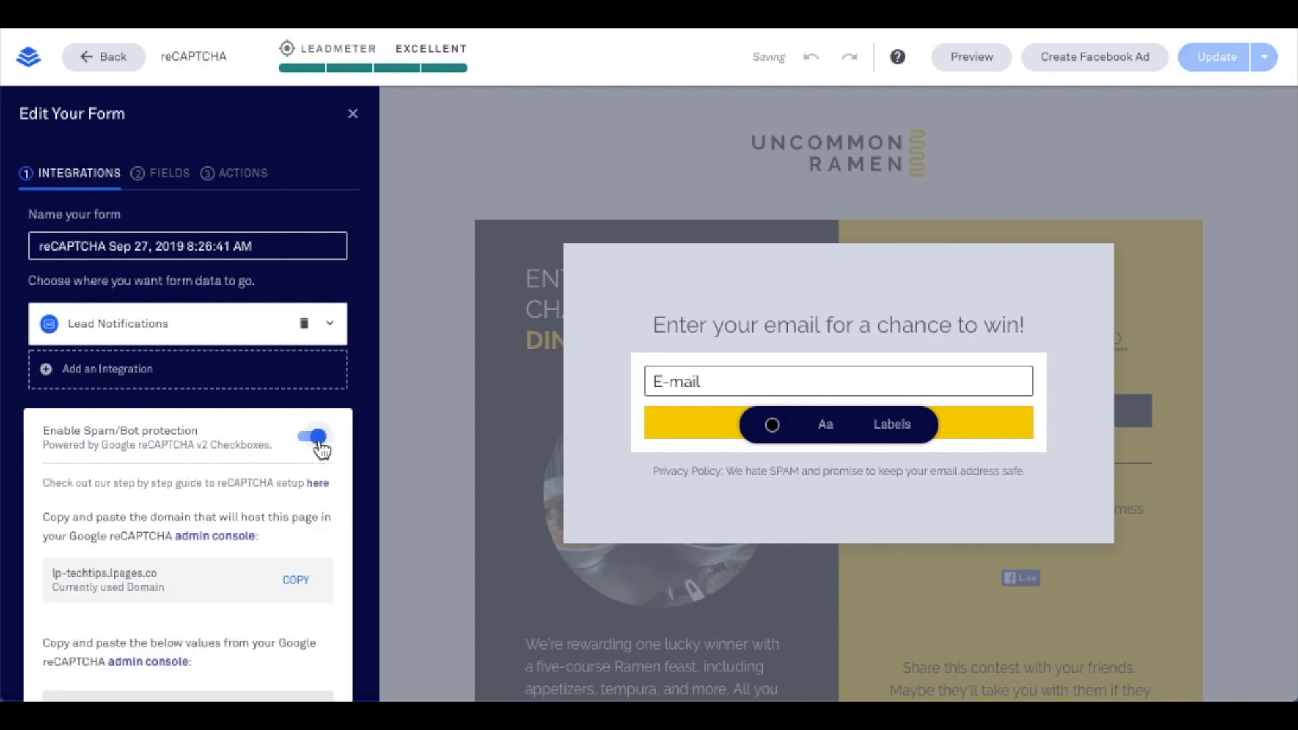
scroll(318, 447, down, 2)
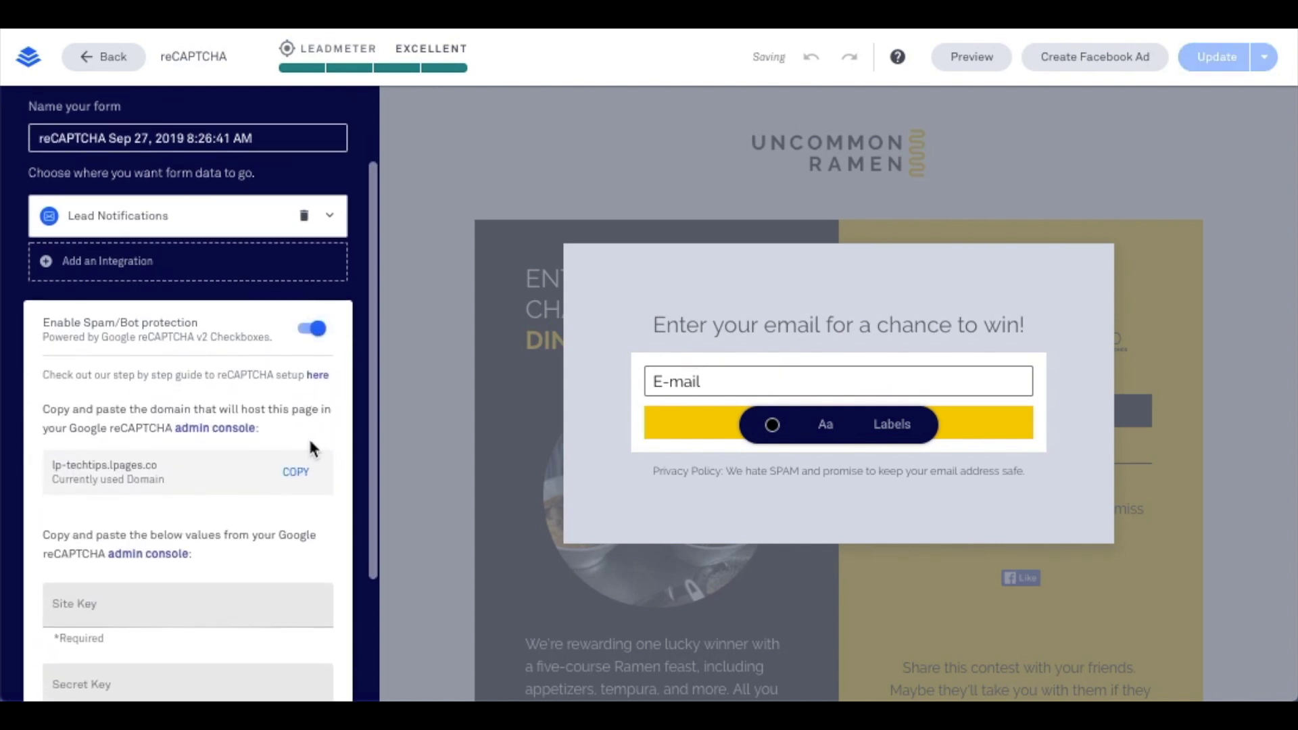
click(230, 438)
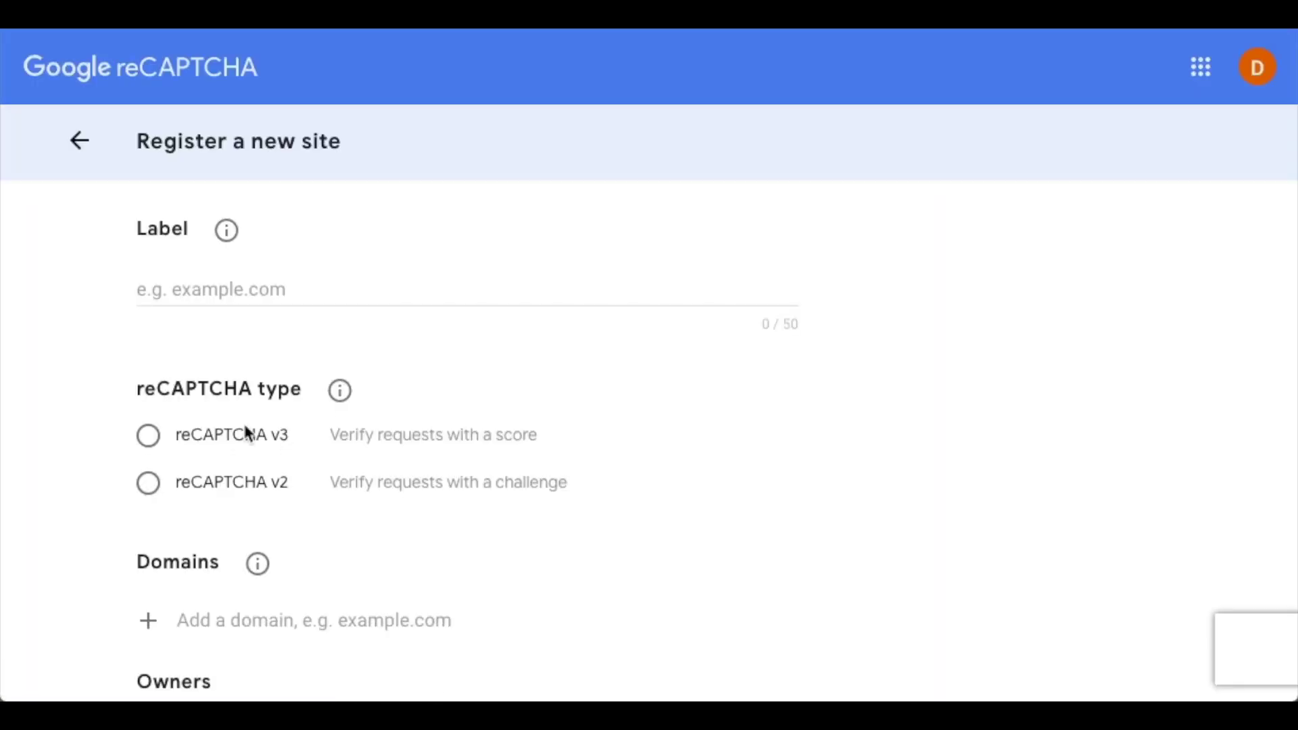
Label the new reCAPTCHA site 'Leadpages' and choose reCAPTCHA v2 'I'm not a robot' Checkbox.
click(174, 288)
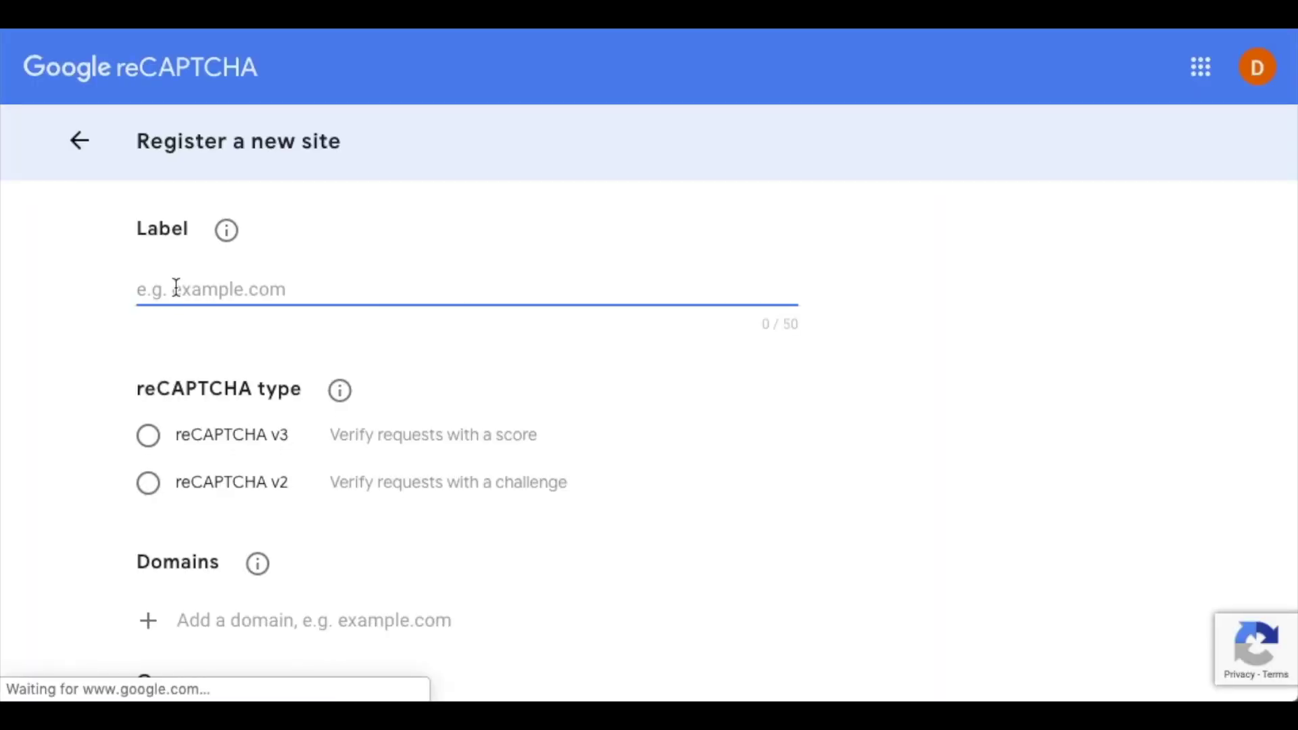
text(L)
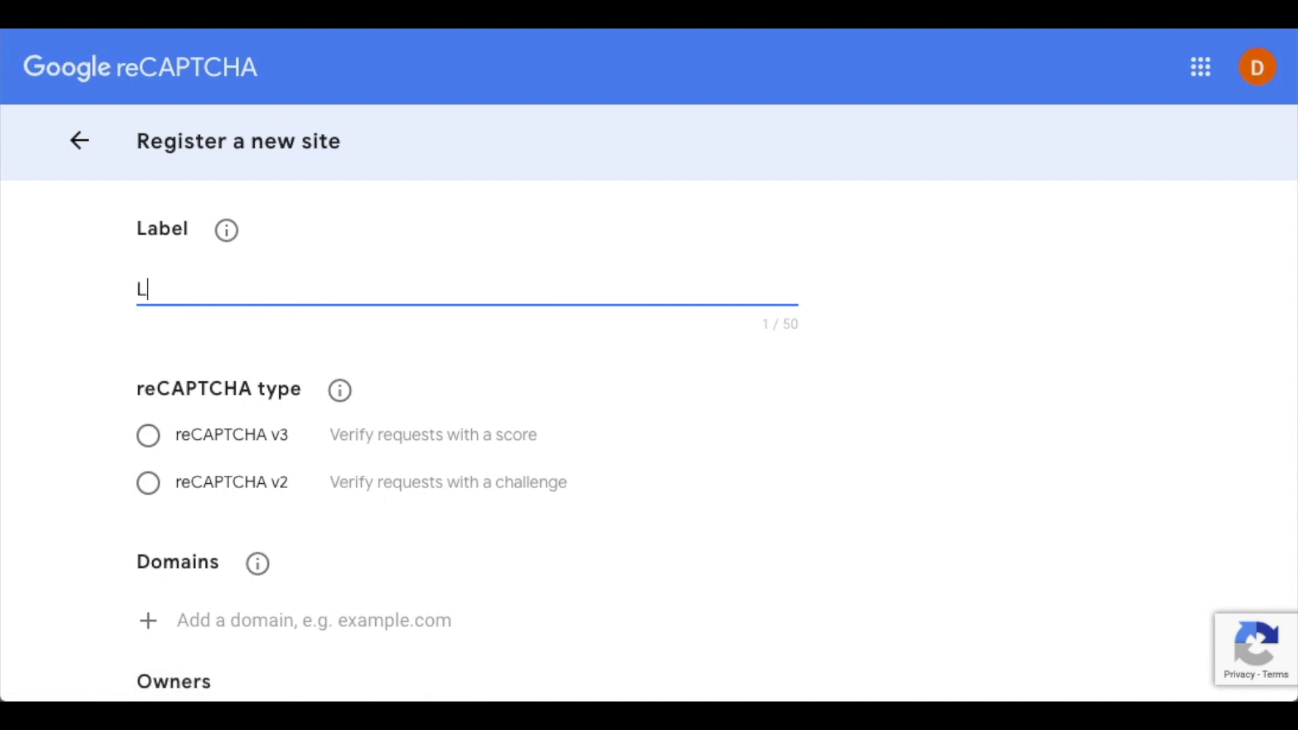
text(eadpages)
scroll(194, 336, down, 2)
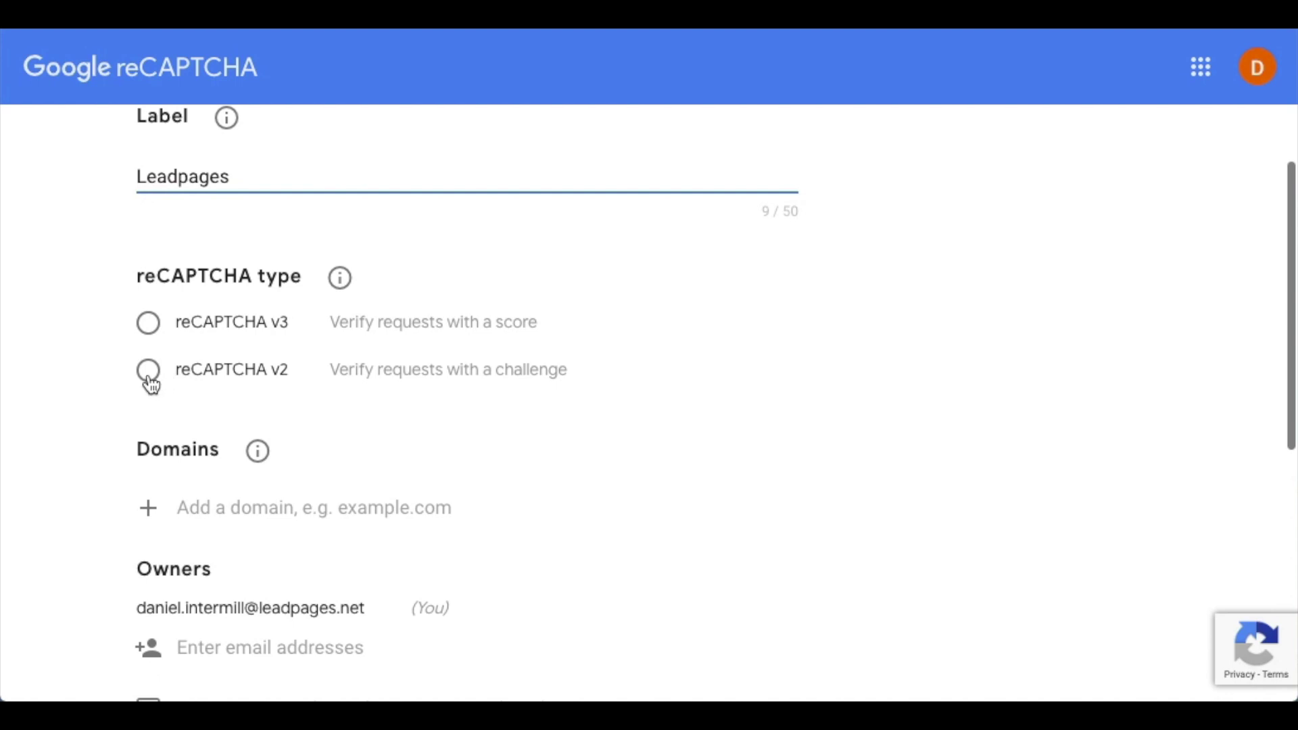
click(150, 382)
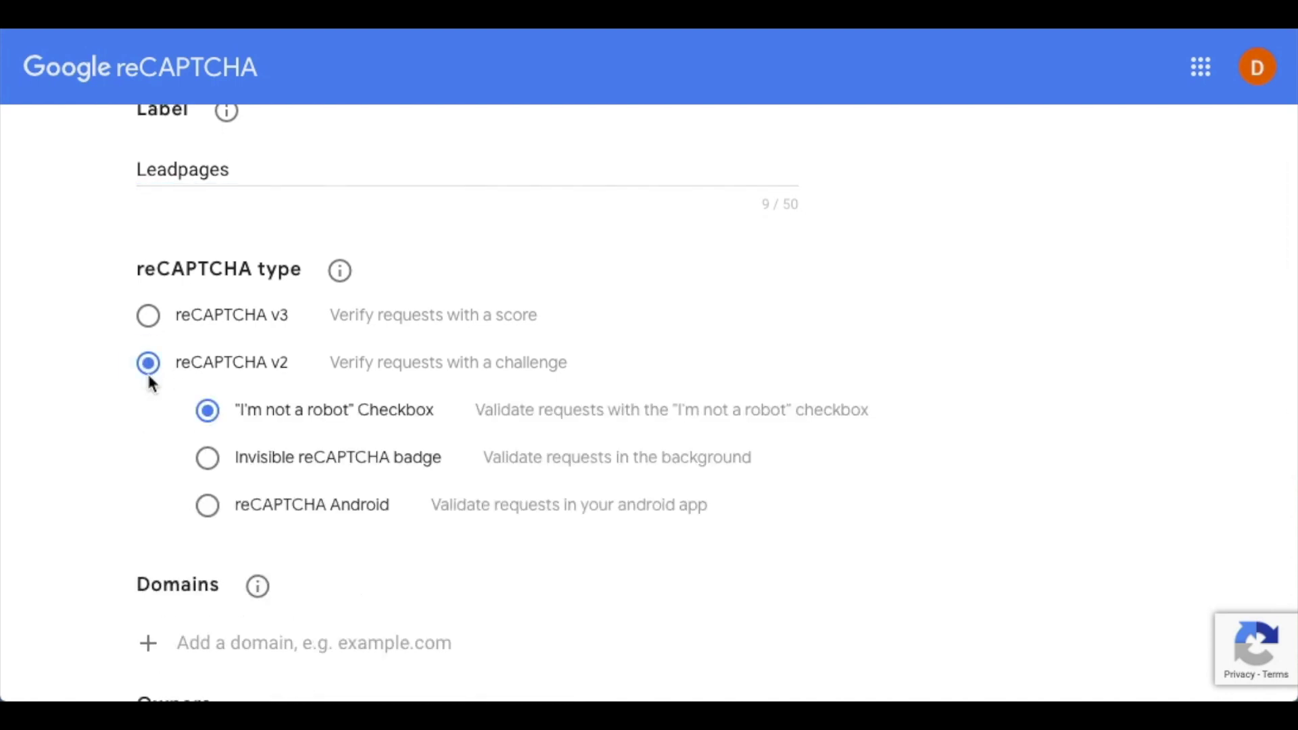
Copy the Leadpages page domain lp-techtips.lpages.co.
scroll(153, 383, down, 2)
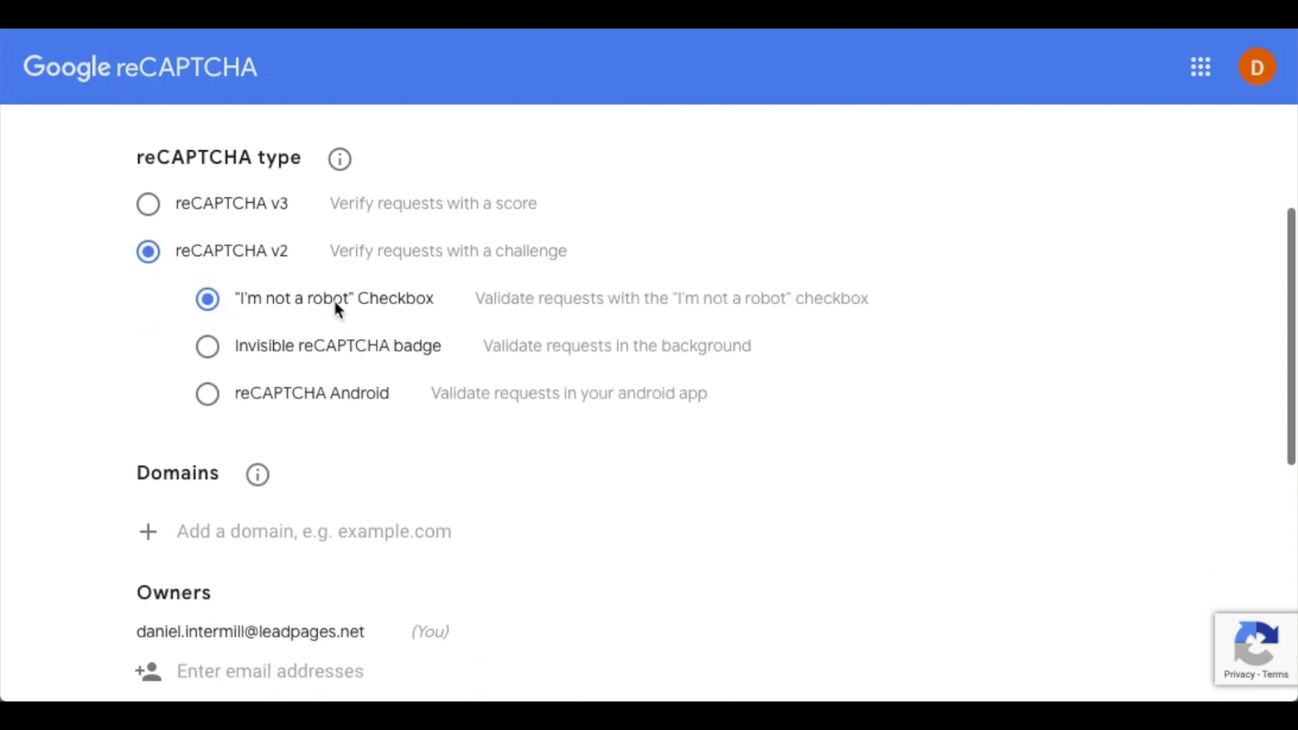
scroll(381, 331, down, 2)
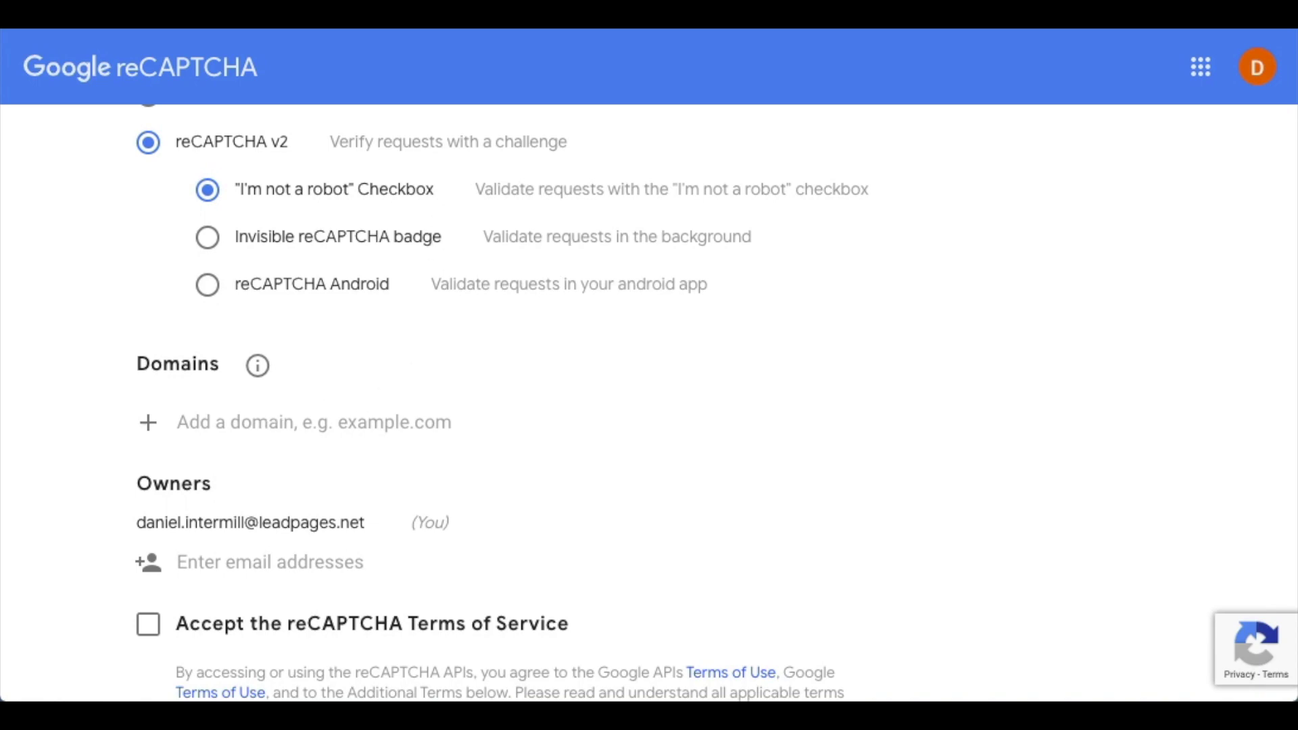
scroll(246, 336, down, 1)
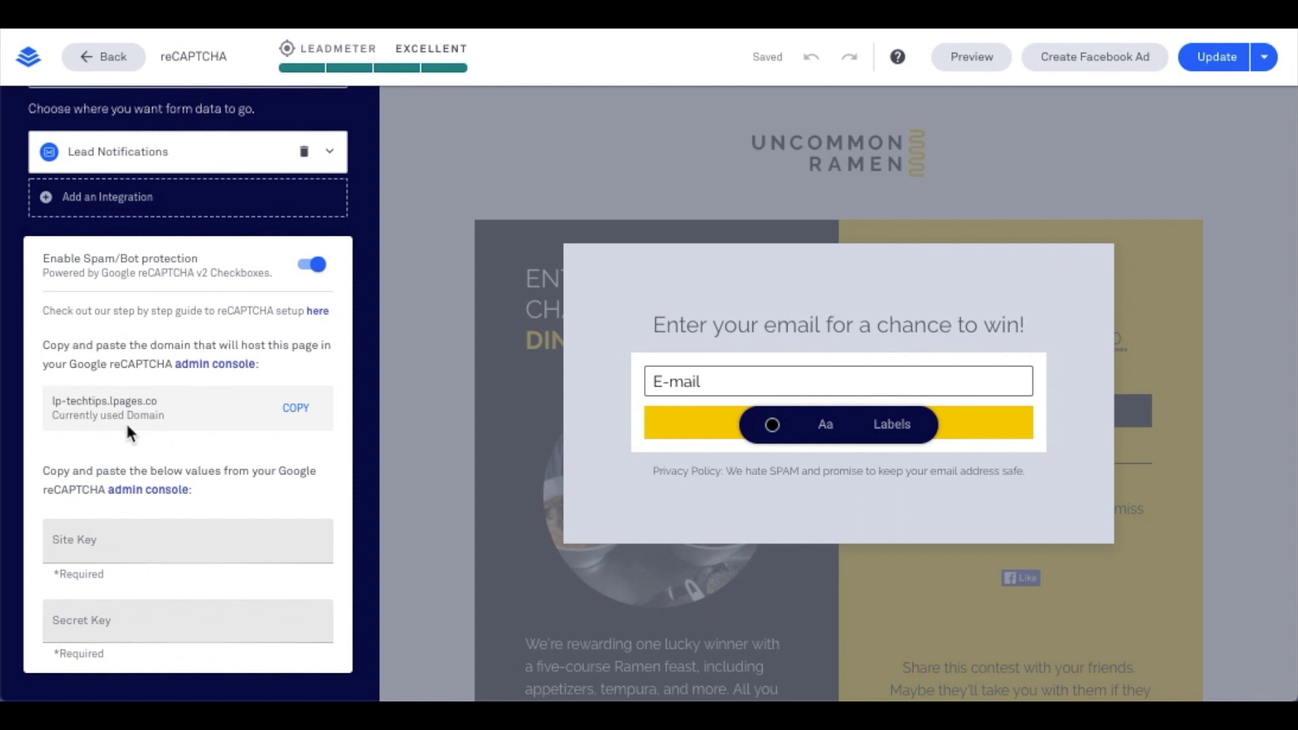
click(295, 409)
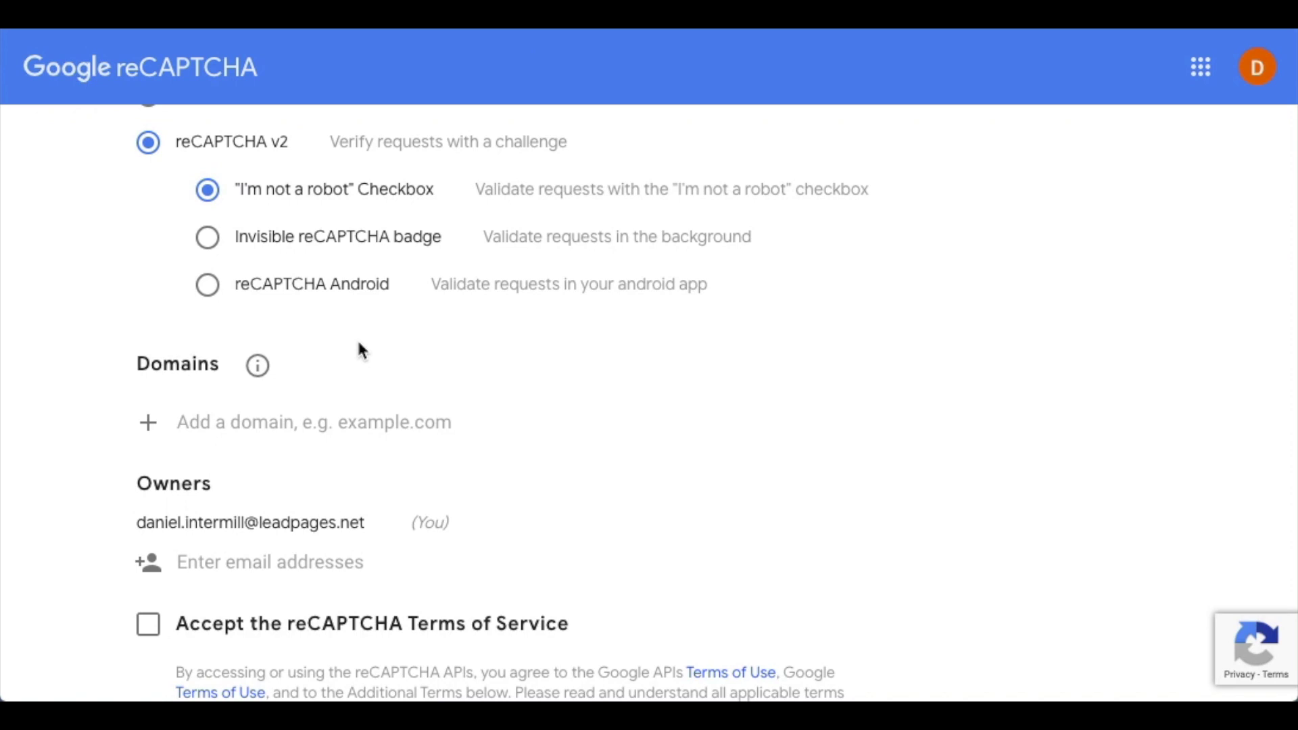
Add lp-techtips.lpages.co to the site's Domains and accept the reCAPTCHA Terms of Service.
click(244, 428)
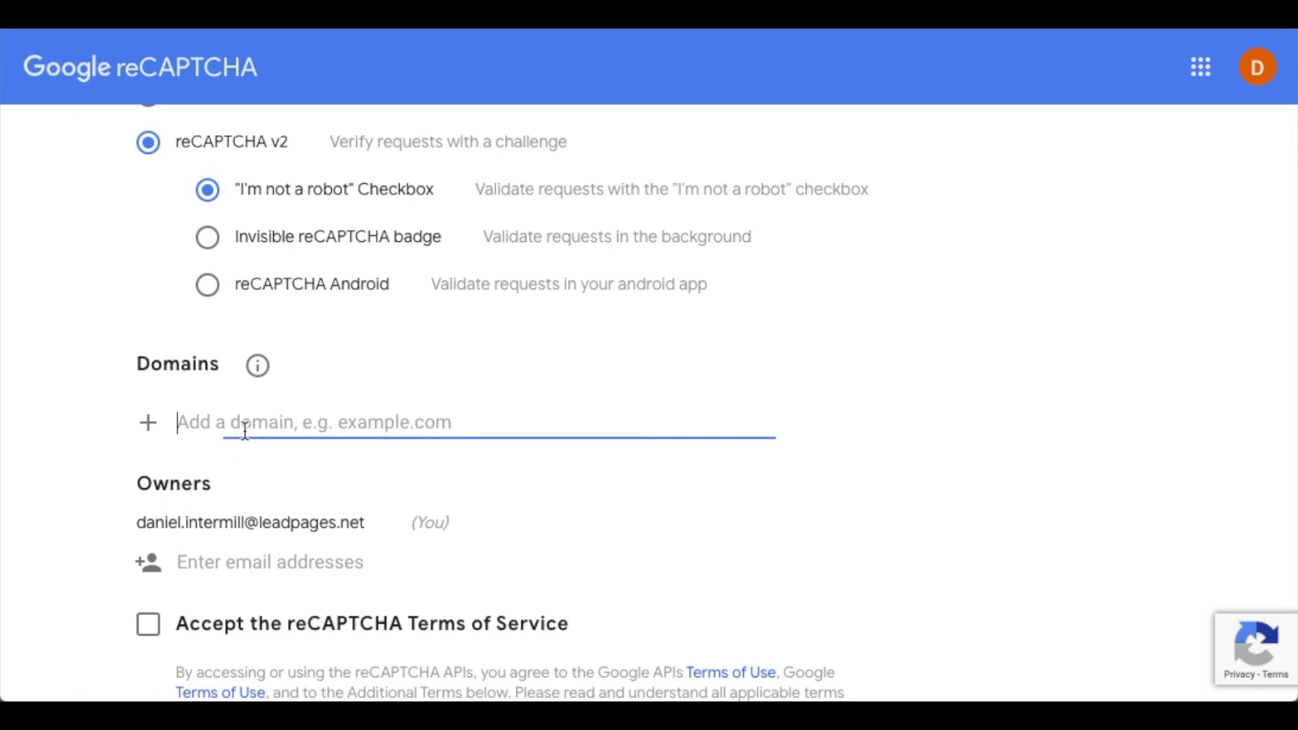
key(ctrl+v)
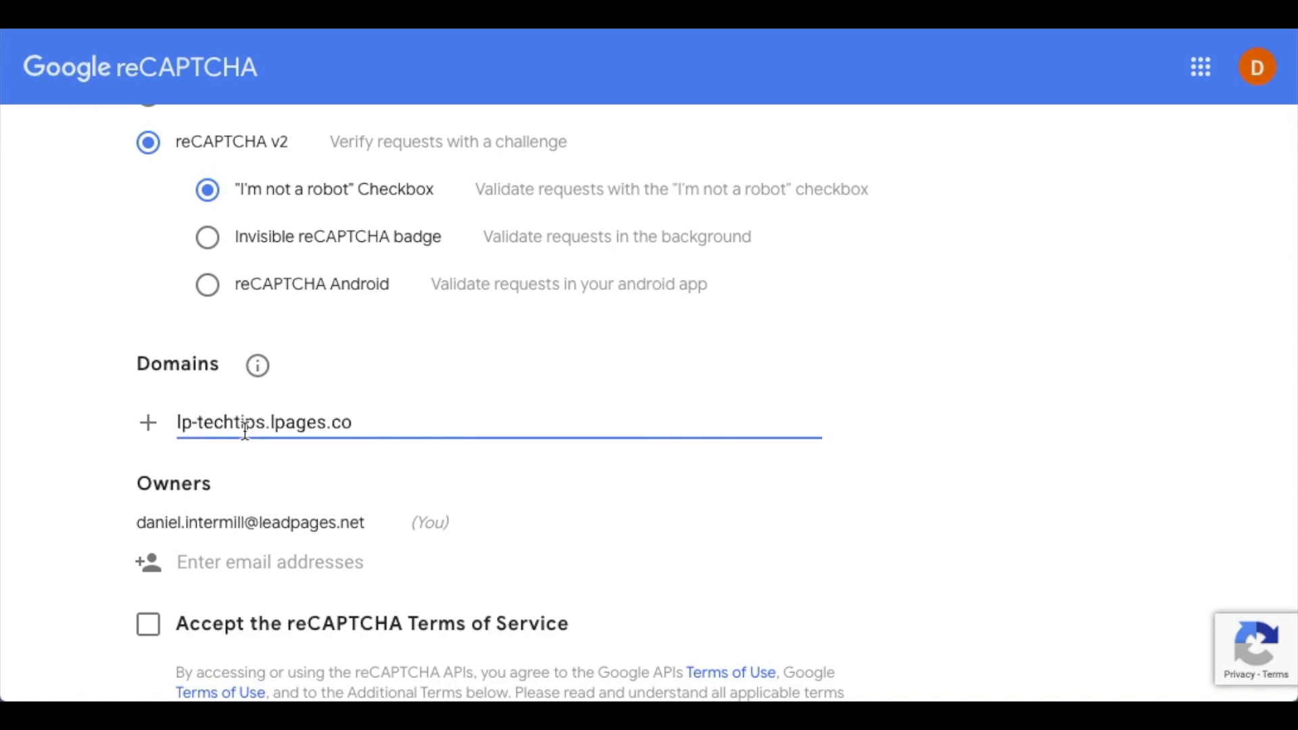
key(Return)
scroll(178, 451, down, 3)
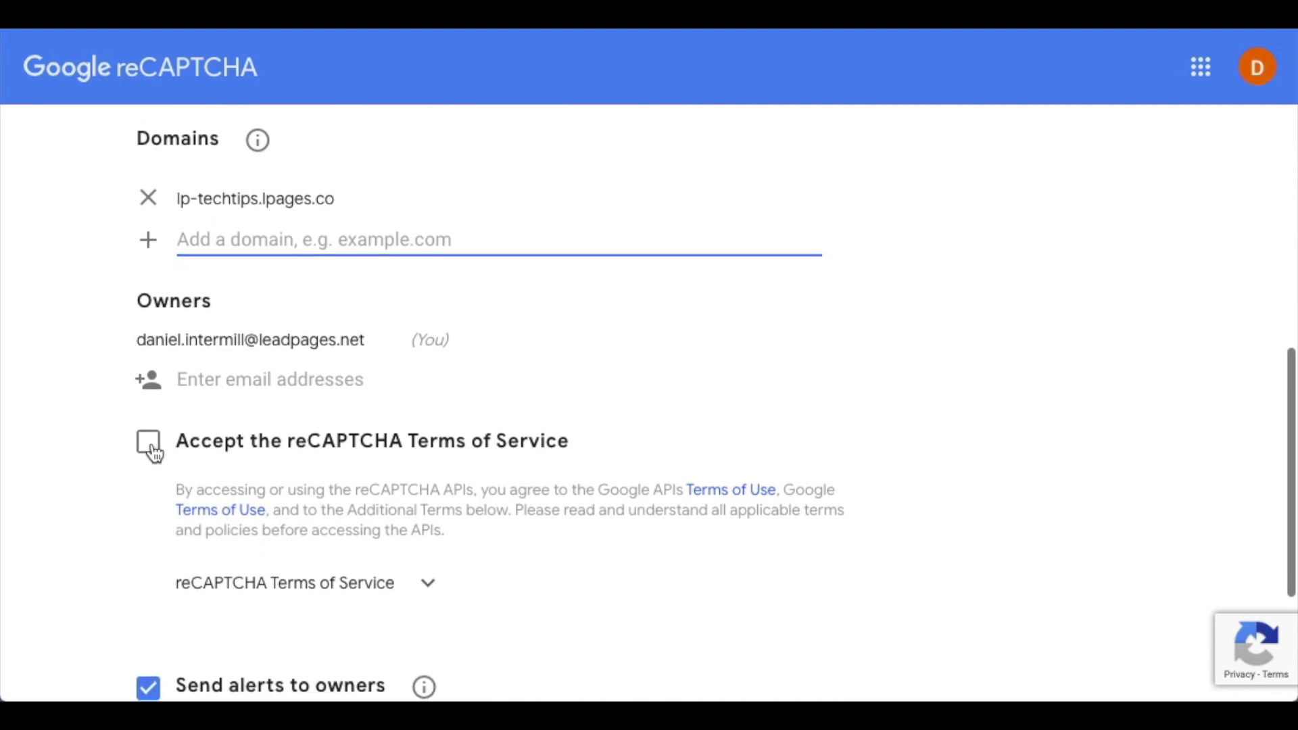
click(150, 446)
Submit the site registration and copy the generated site key back to Leadpages.
scroll(158, 453, down, 2)
scroll(158, 453, down, 1)
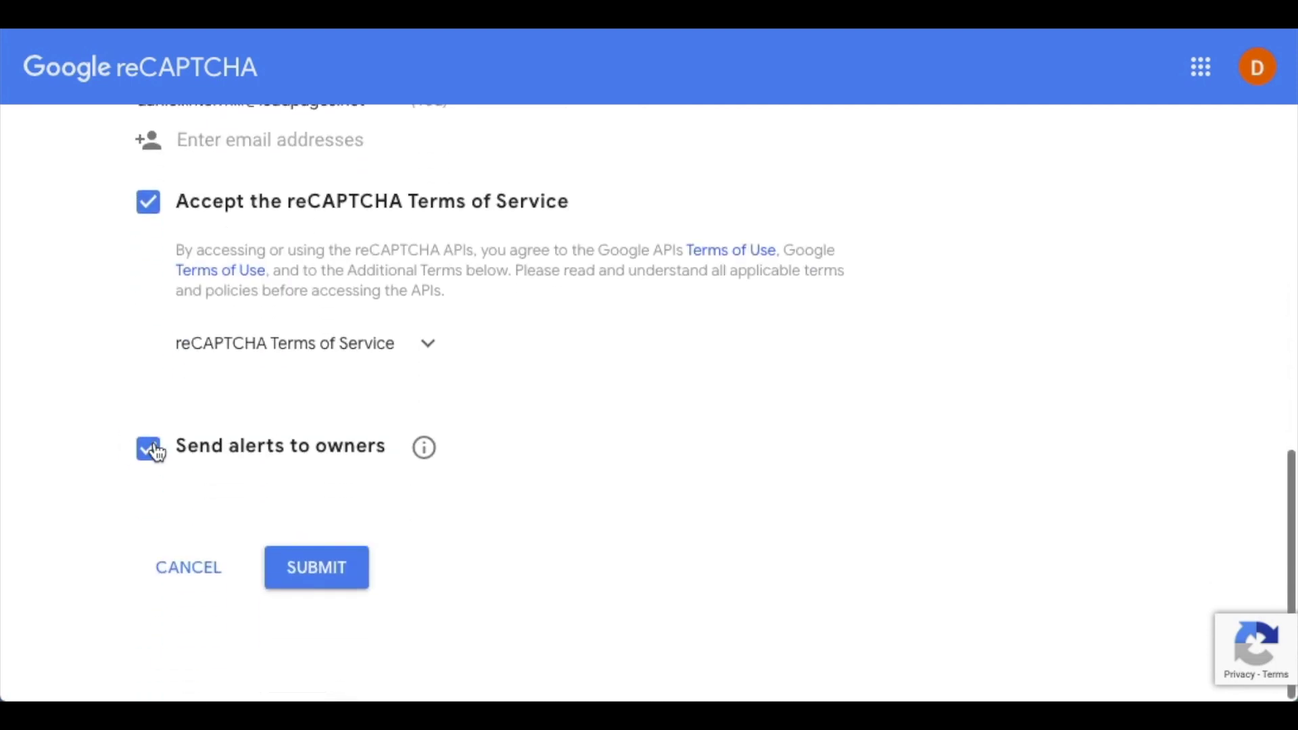
click(322, 570)
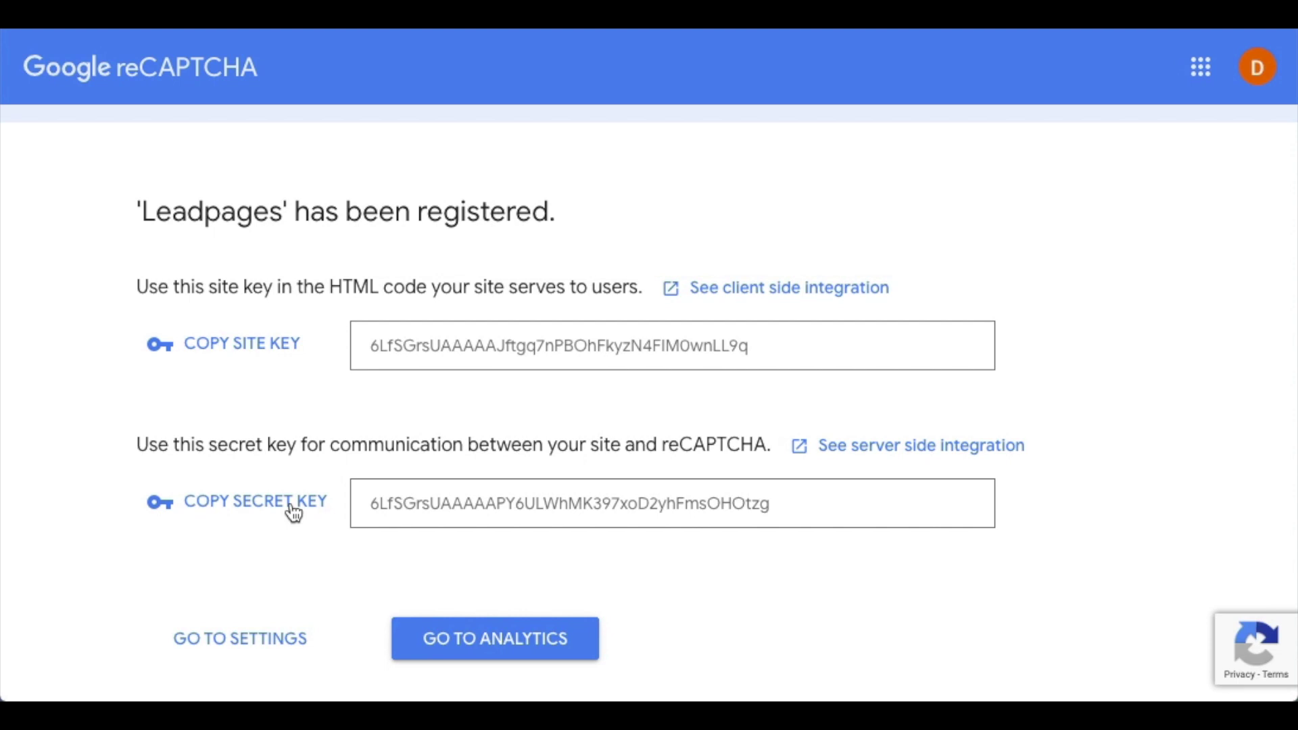
click(254, 353)
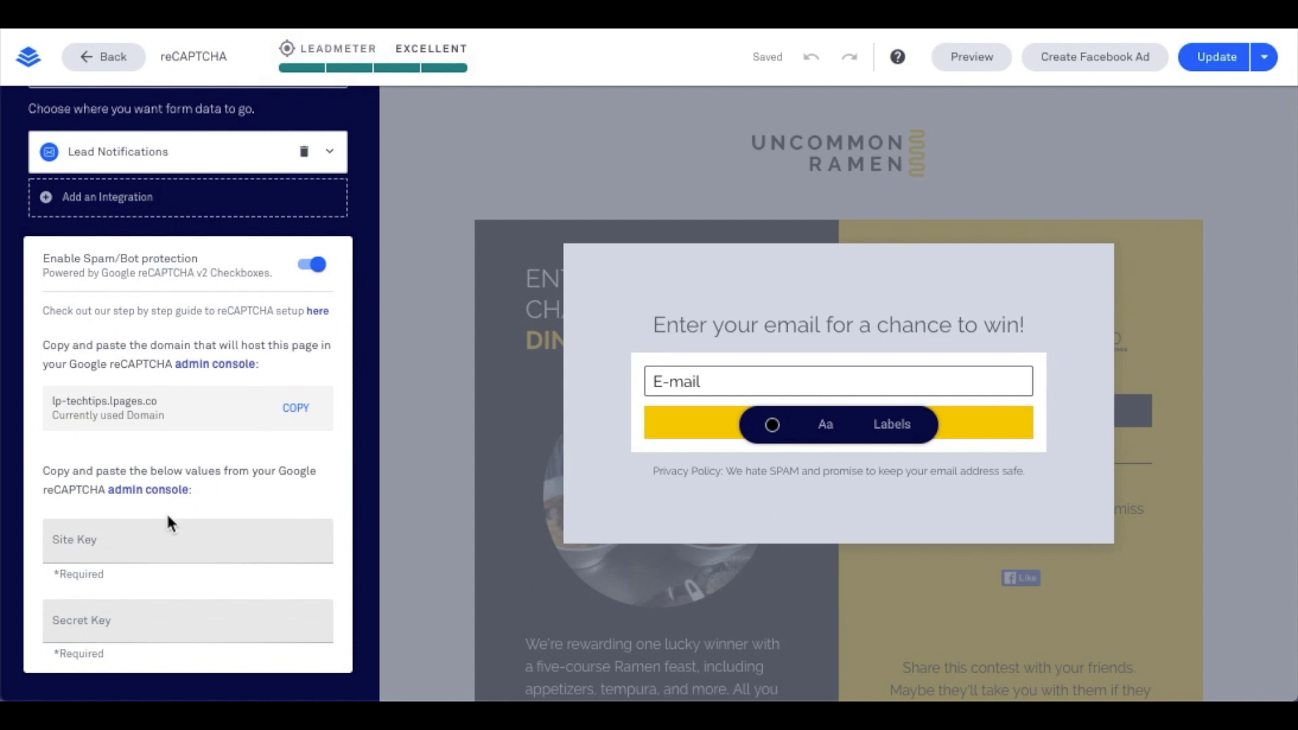
click(136, 531)
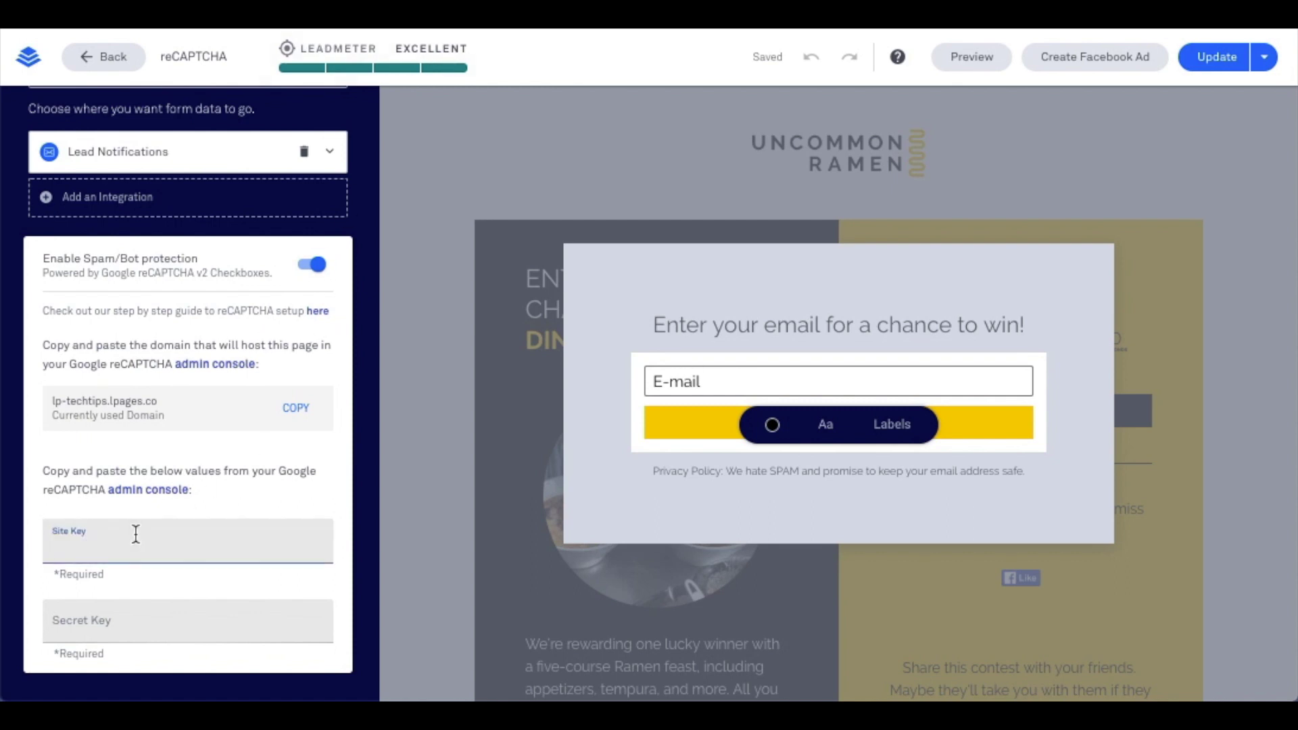
Paste the reCAPTCHA site key and secret key into the form's key fields.
key(ctrl+v)
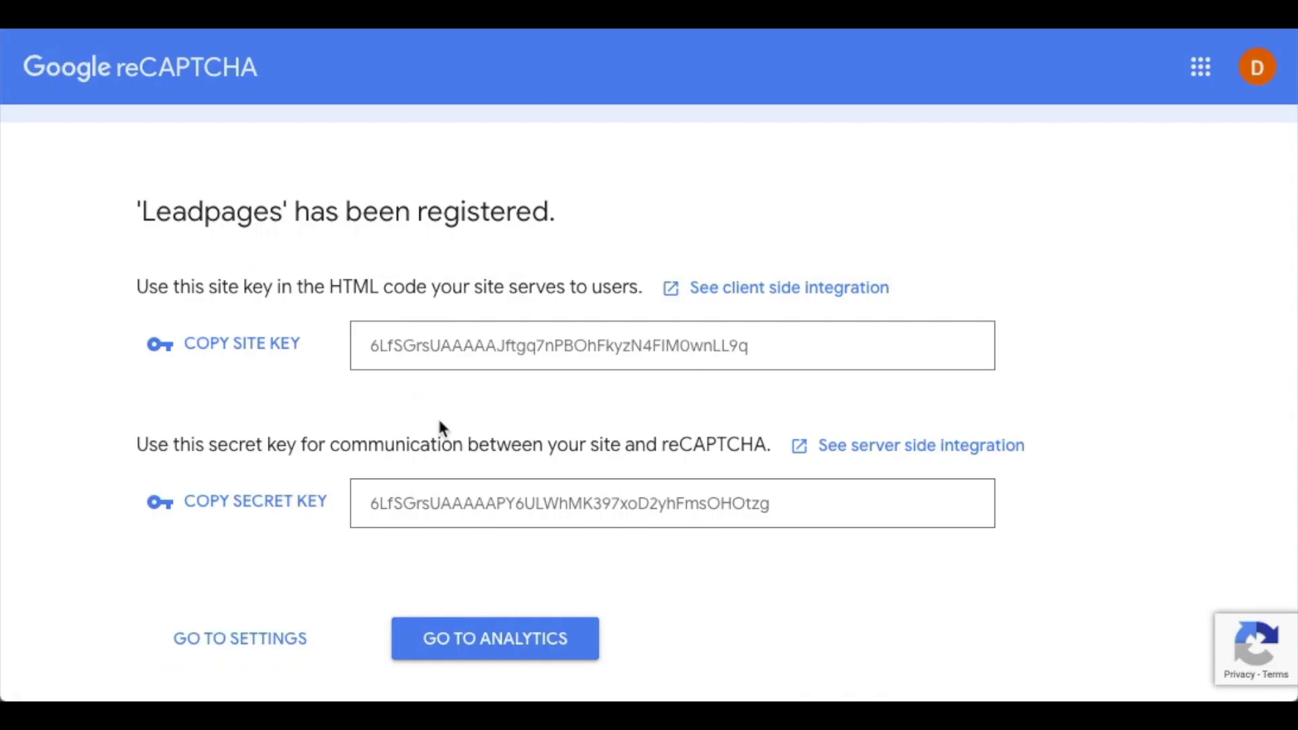
click(287, 501)
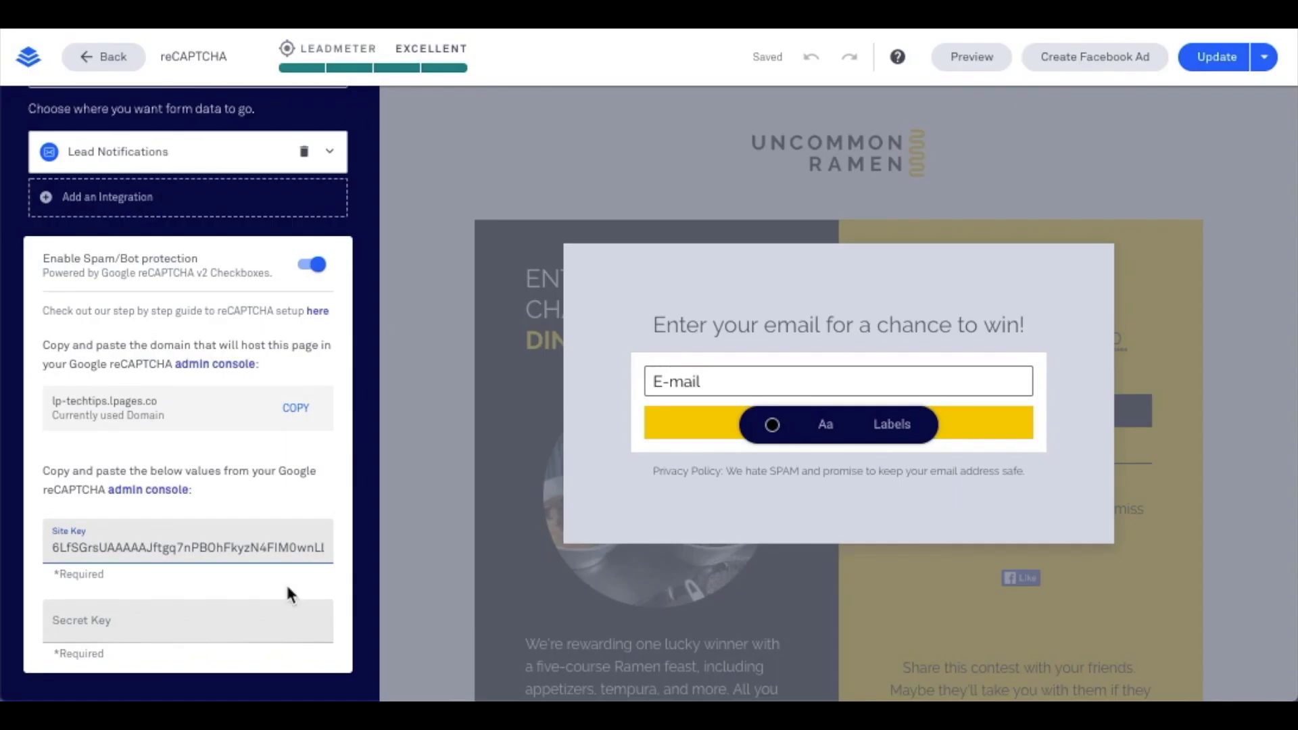
click(174, 627)
key(ctrl+v)
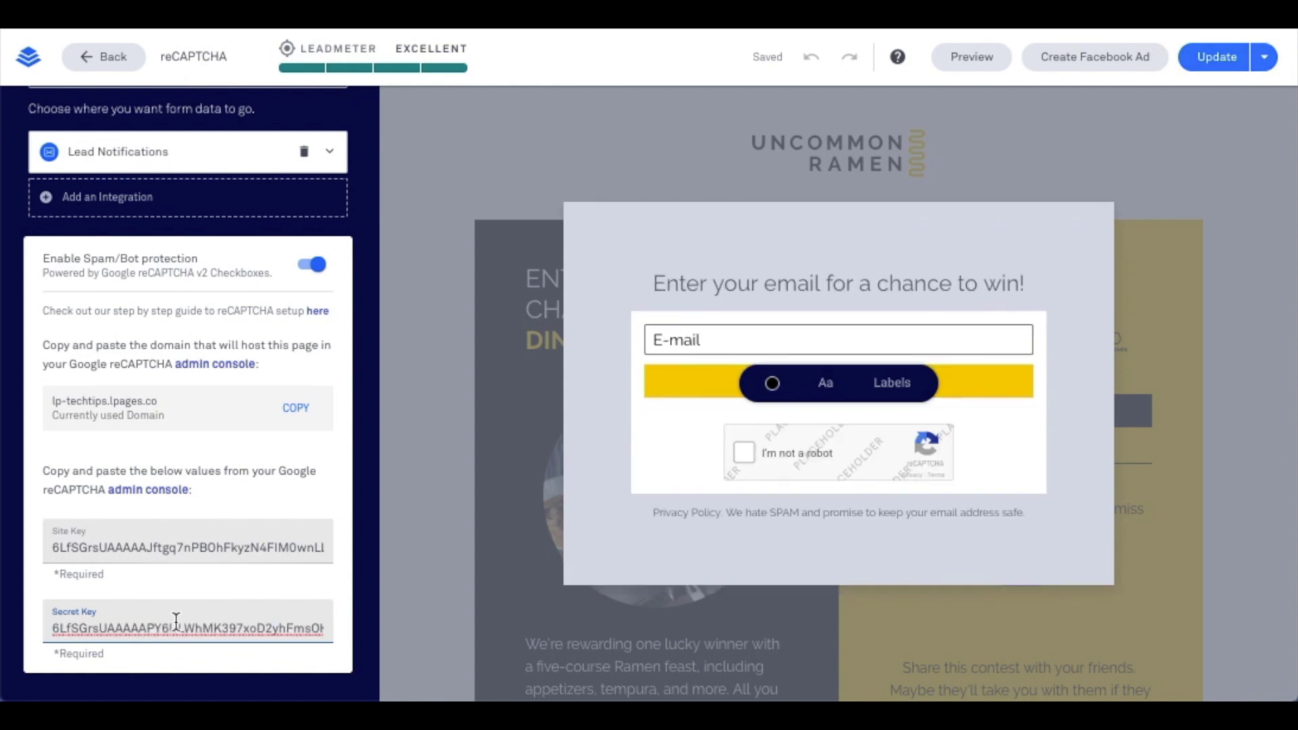
Step through Fields and Actions, save and close the form, and update the page.
scroll(177, 615, down, 2)
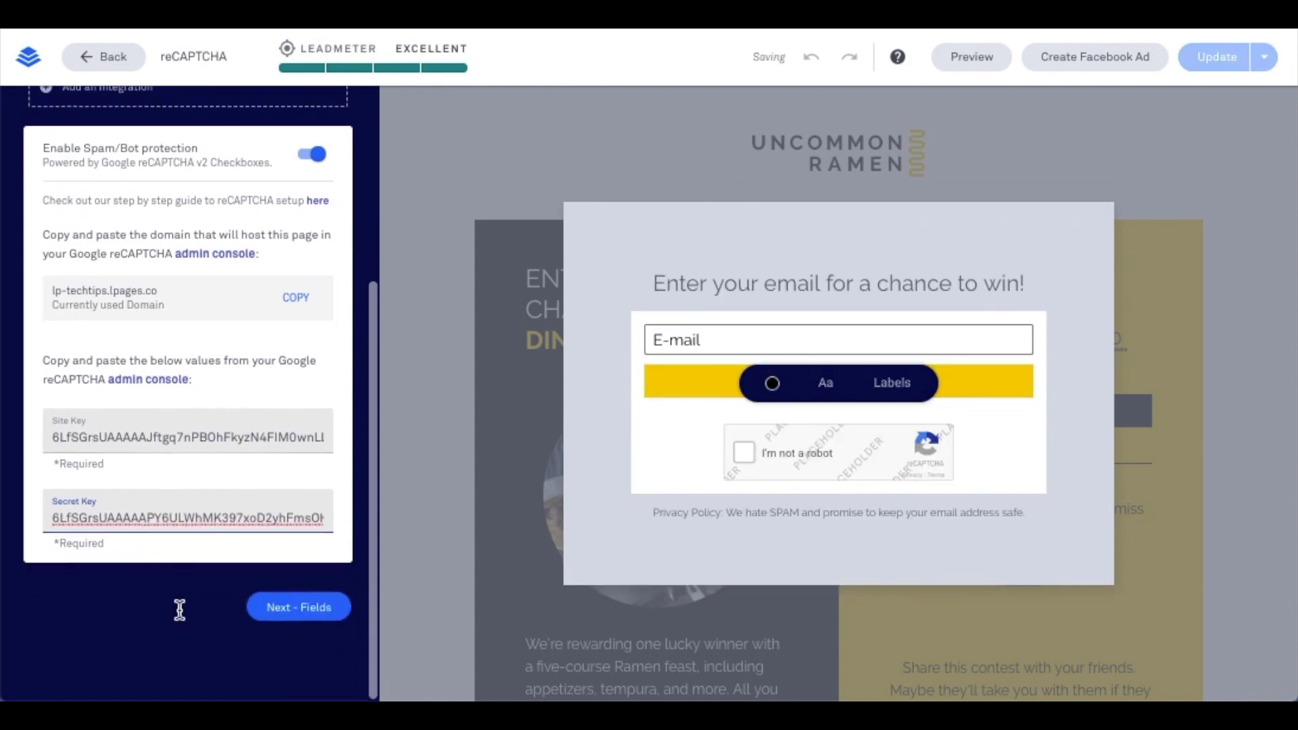
click(282, 608)
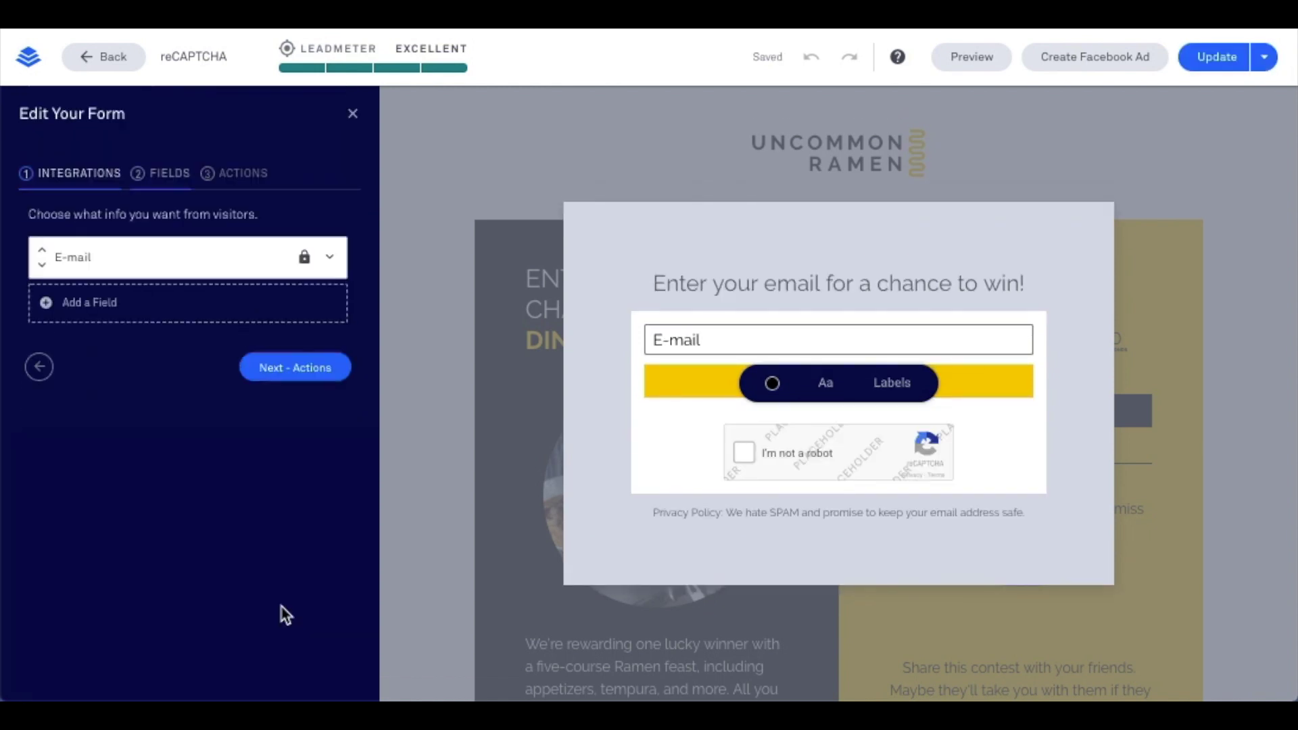
click(328, 375)
click(330, 463)
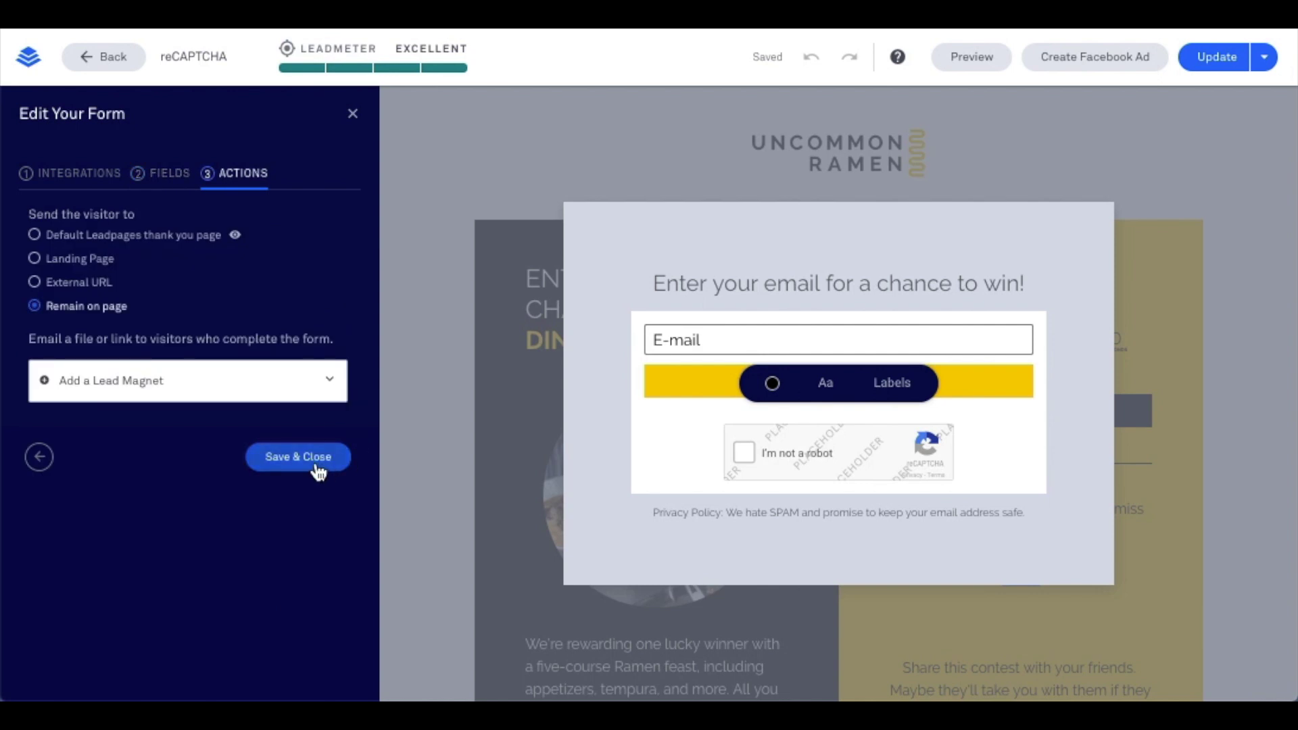
click(1213, 58)
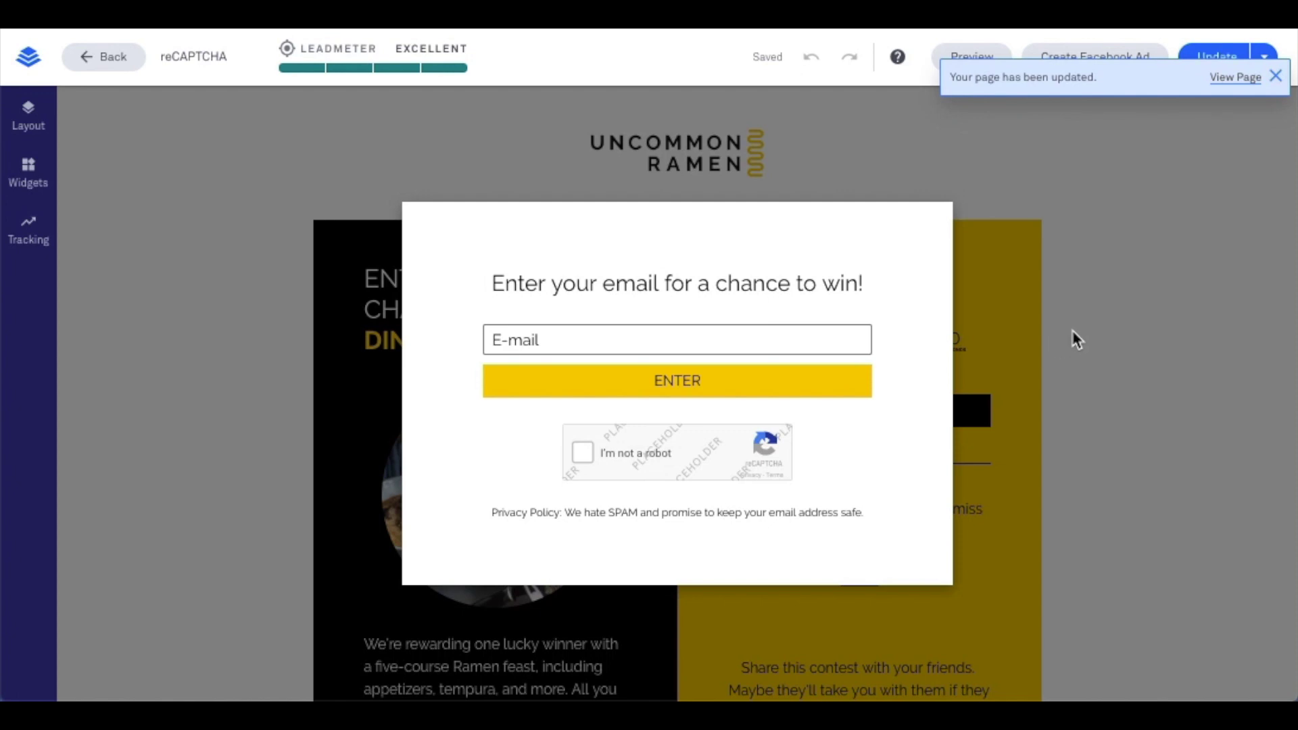
Dismiss the 'Your page has been updated' notification and open the Help panel.
click(1277, 77)
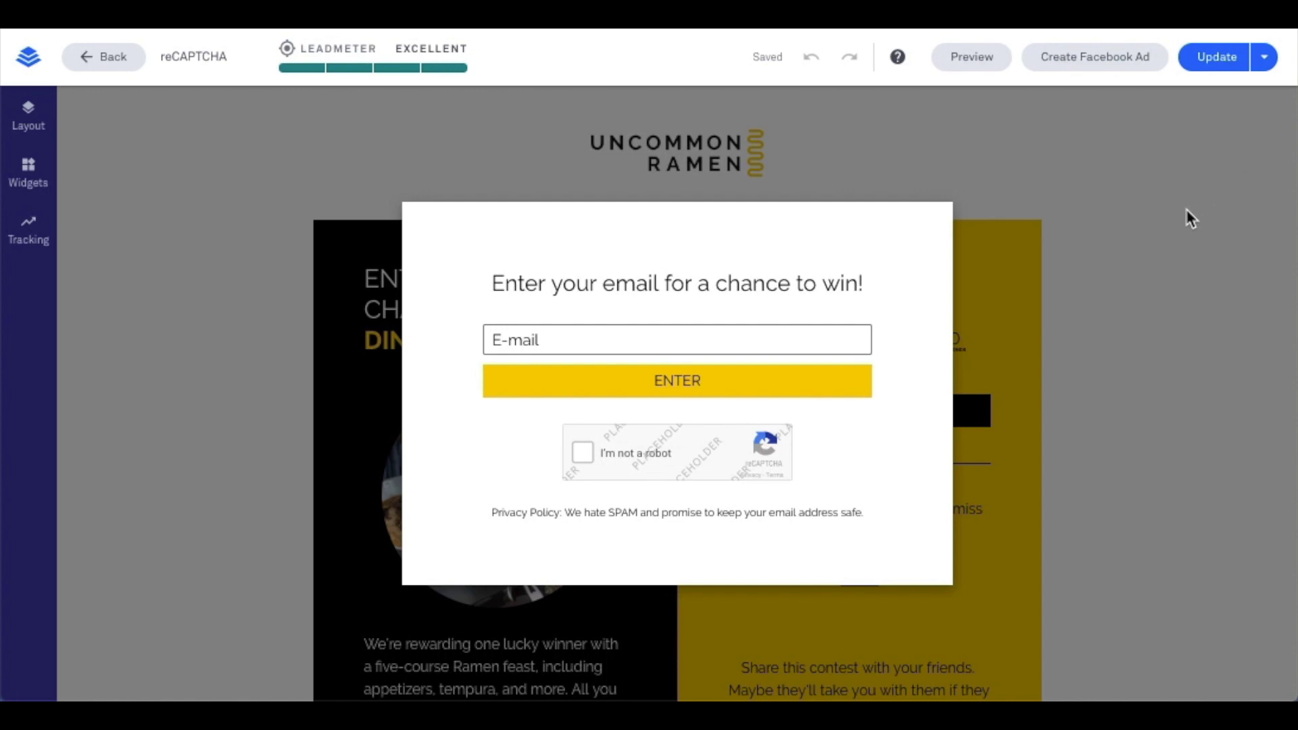
click(898, 58)
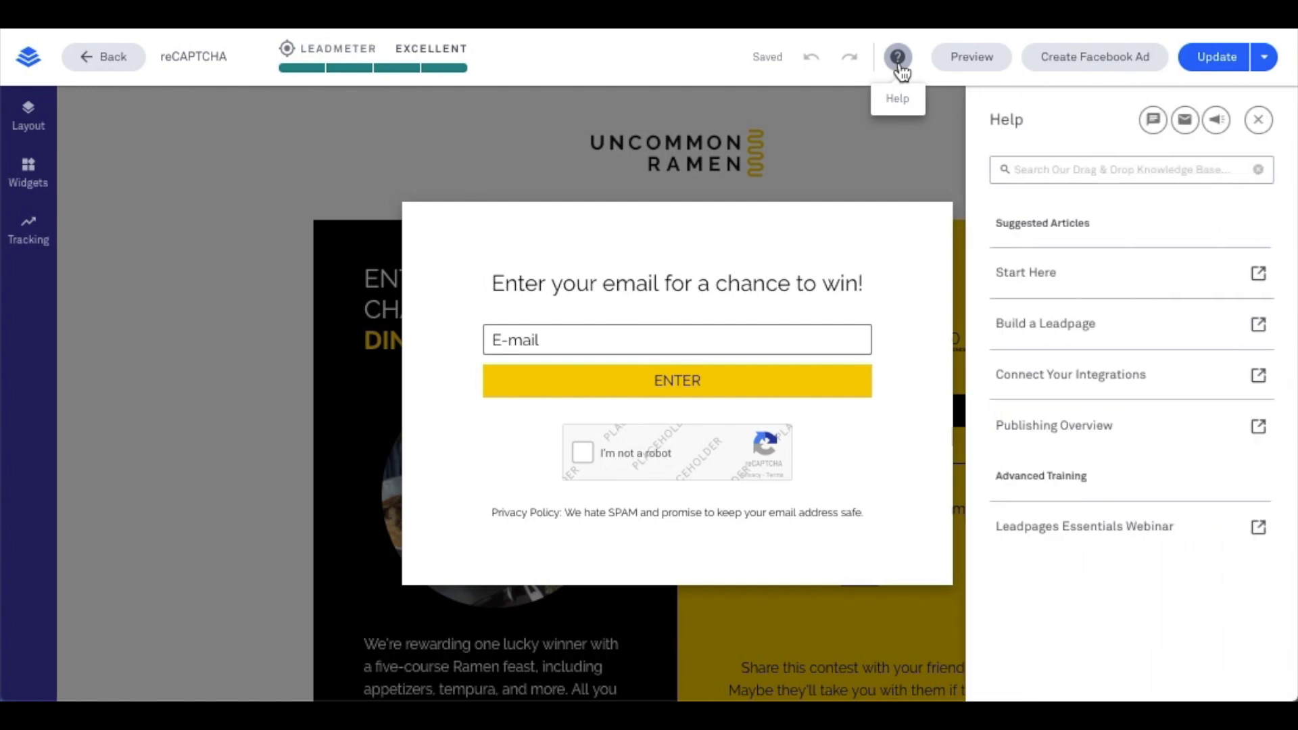